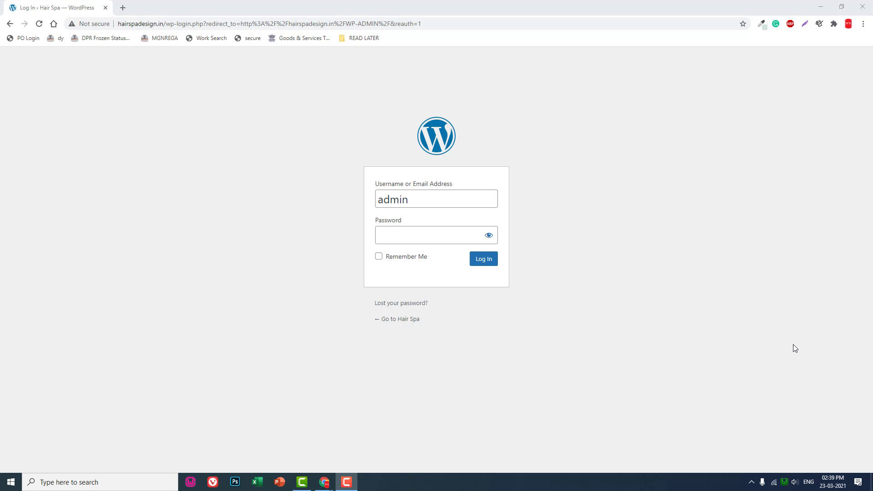
# Step: Open the lost-password form for the Hair Spa WordPress site
pyautogui.click(404, 304)
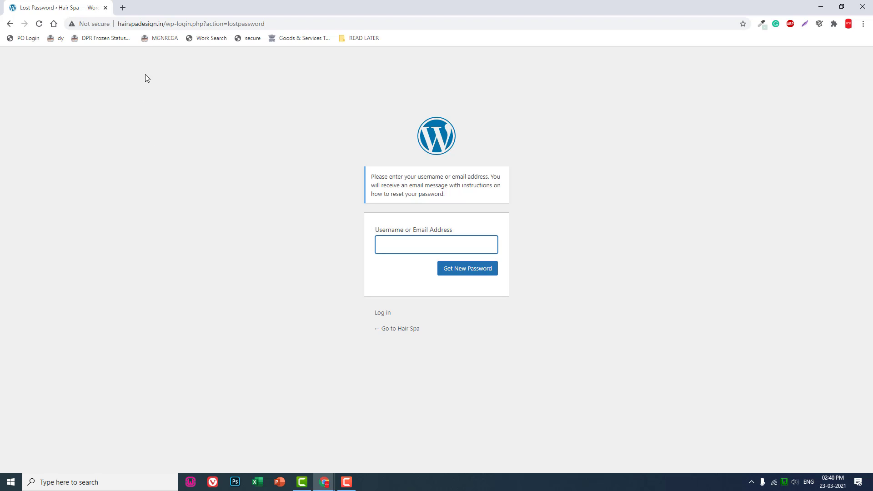
# Step: Open phpMyAdmin from the localhost Wampserver page in a new browser tab and log in as root on the MySQL server
pyautogui.click(126, 7)
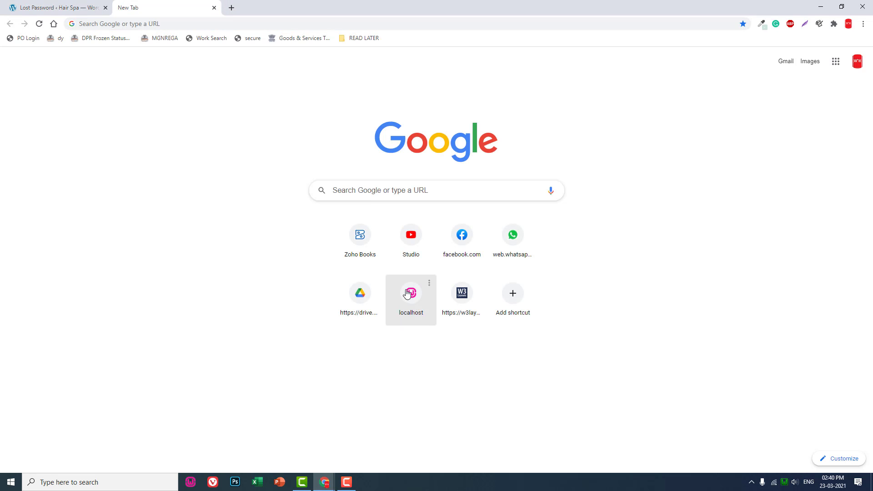
pyautogui.write('localhost')
pyautogui.press('Return')
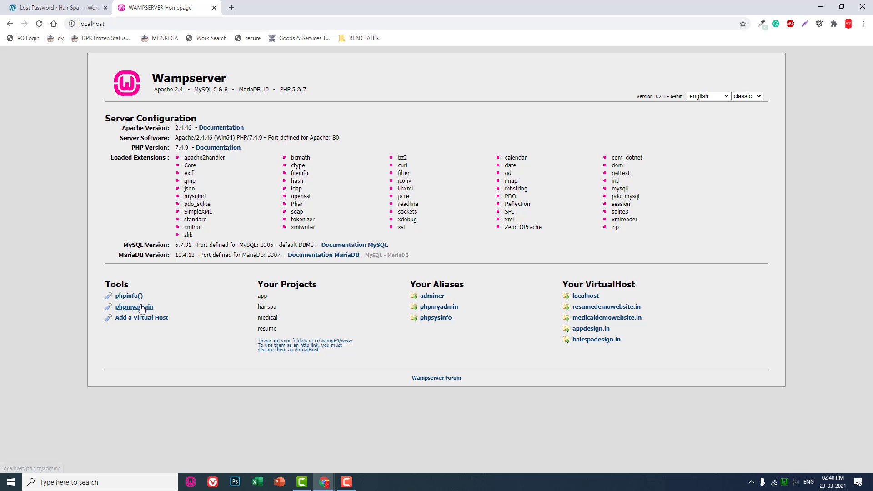
pyautogui.click(140, 307)
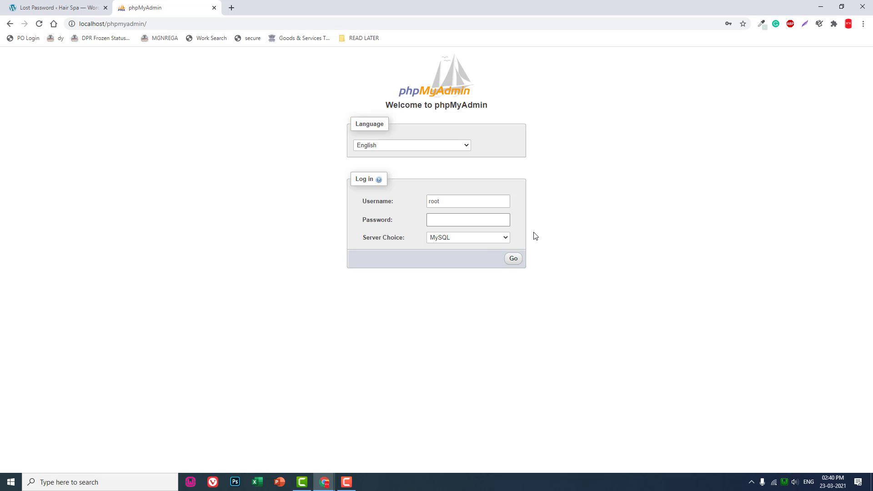
pyautogui.click(511, 259)
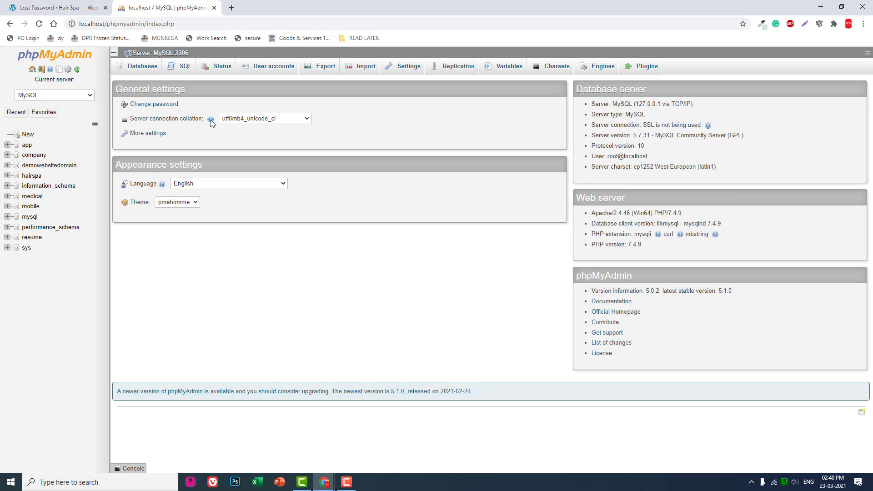
# Step: Open the admin user's row for editing in the wp_users table of the hairspa database
pyautogui.click(33, 176)
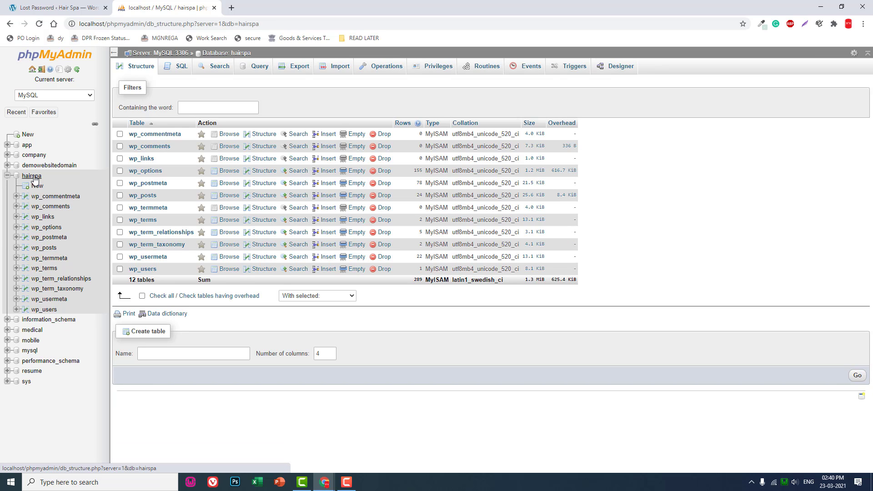
pyautogui.click(143, 270)
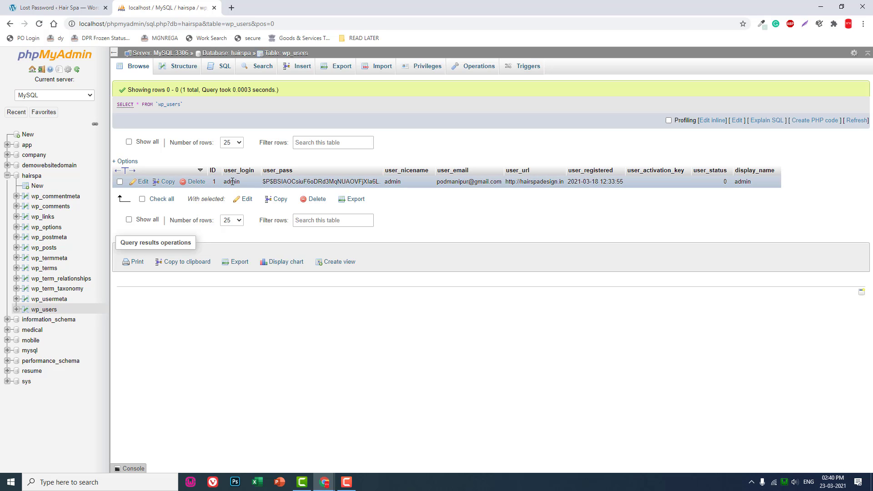
pyautogui.click(143, 182)
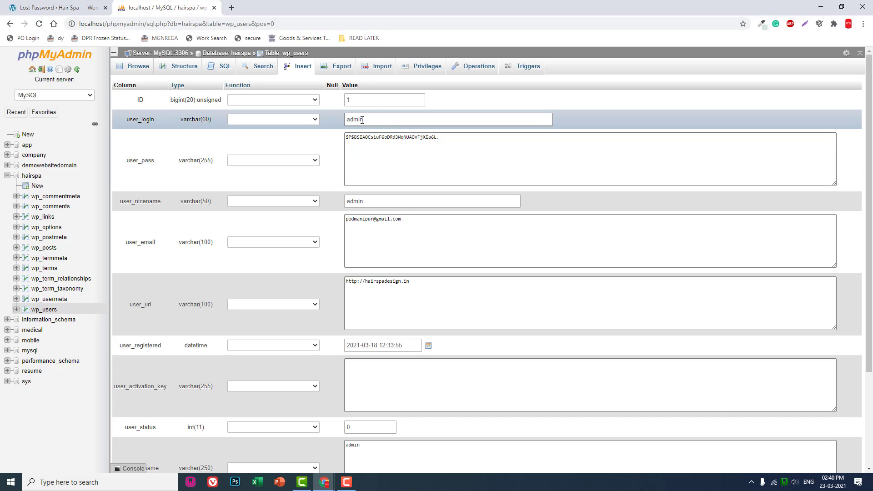
# Step: Replace the stored hash in the admin user's user_pass value with the new account password
pyautogui.moveTo(487, 138); pyautogui.dragTo(319, 146)
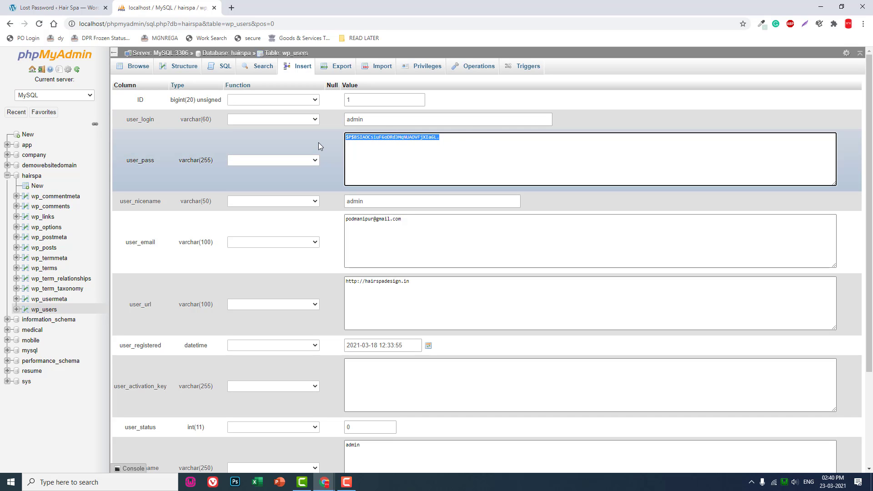
pyautogui.press('BackSpace')
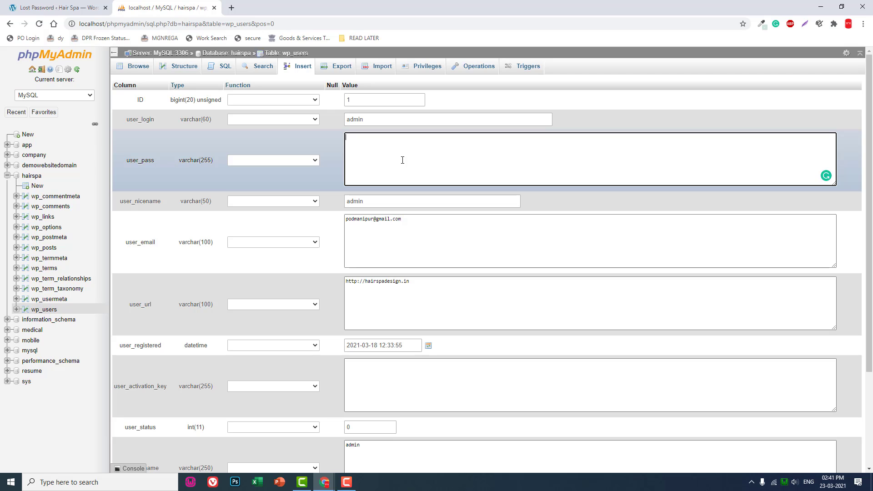
pyautogui.write('password')
# Step: Set the function for the user_pass column to MD5
pyautogui.click(260, 159)
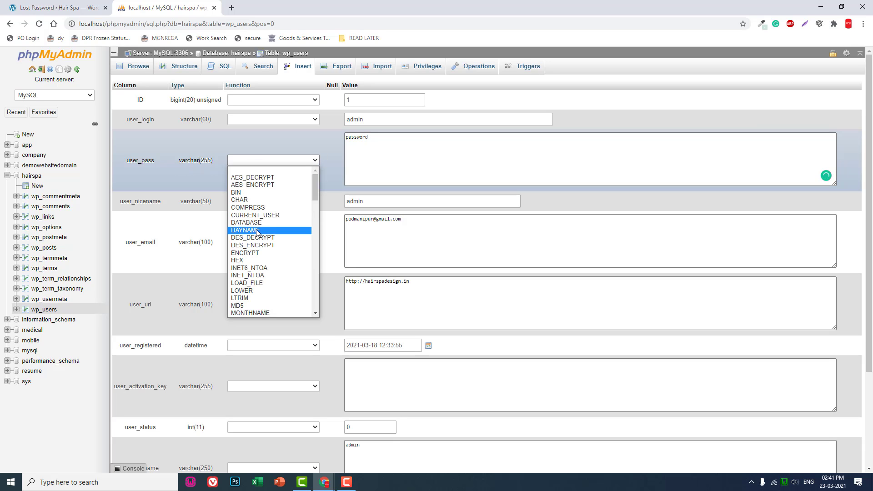
pyautogui.scroll(-4, 264, 232)
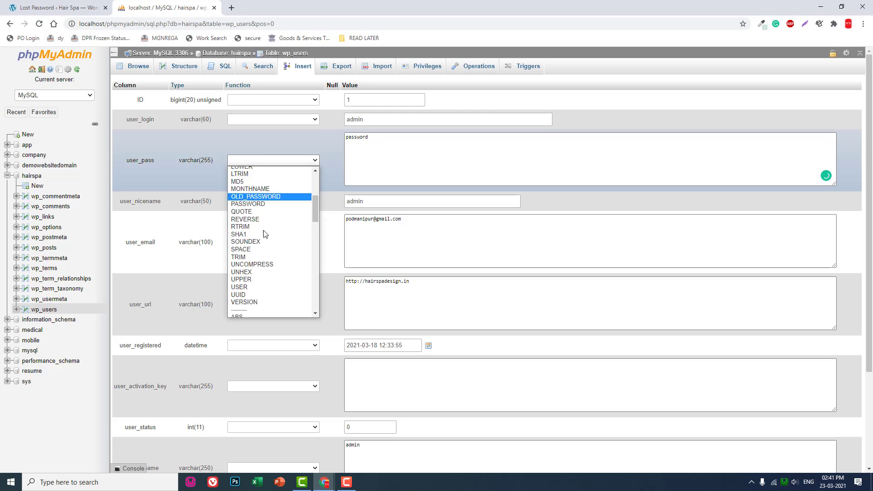
pyautogui.scroll(-15, 265, 236)
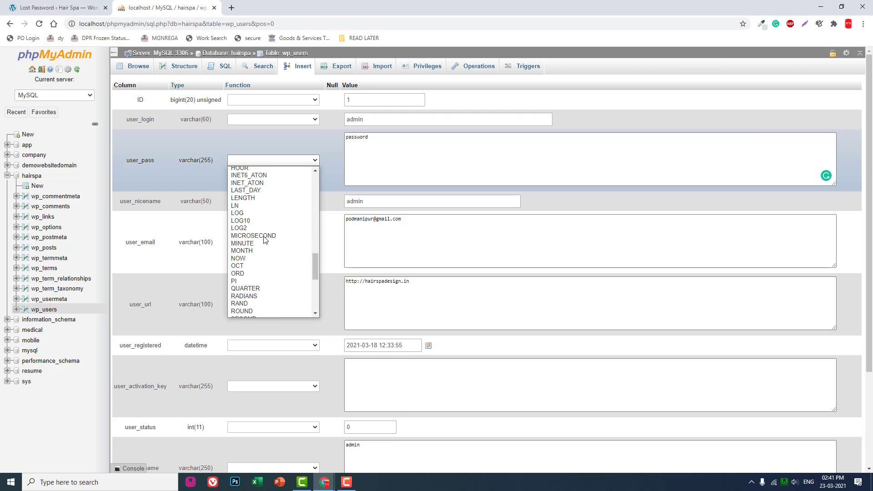
pyautogui.scroll(19, 254, 231)
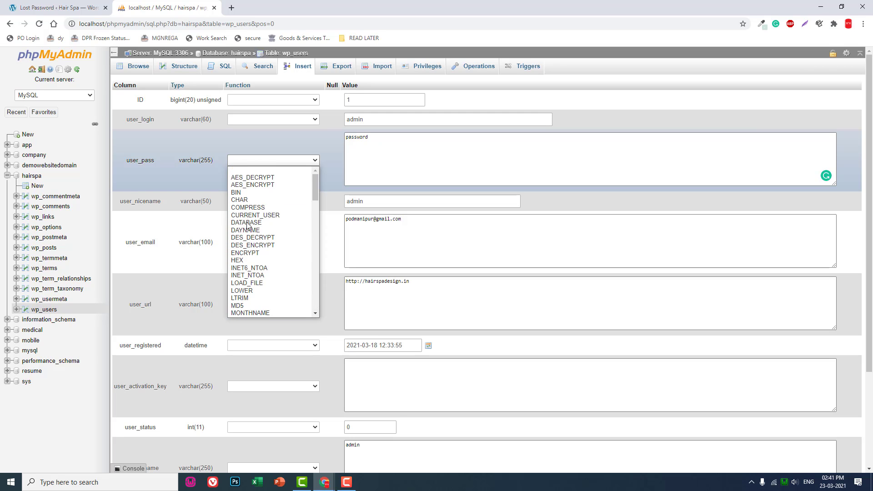
pyautogui.scroll(-5, 248, 226)
pyautogui.scroll(-10, 248, 226)
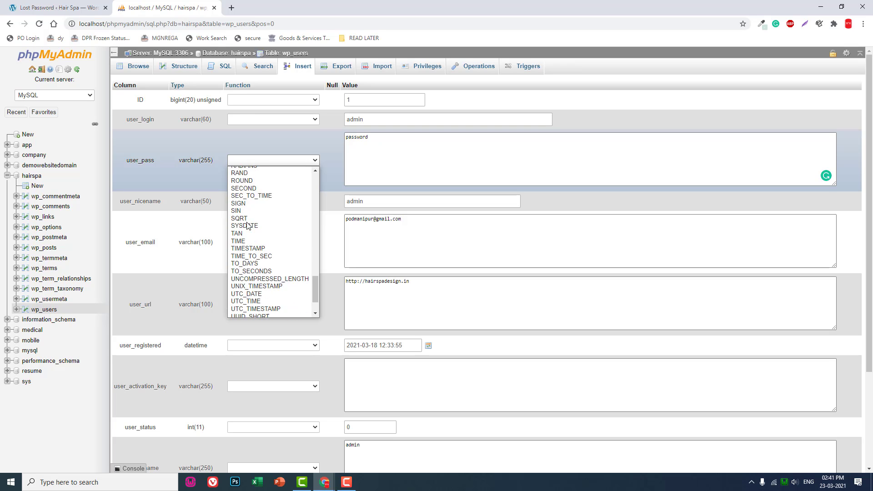
pyautogui.scroll(8, 257, 252)
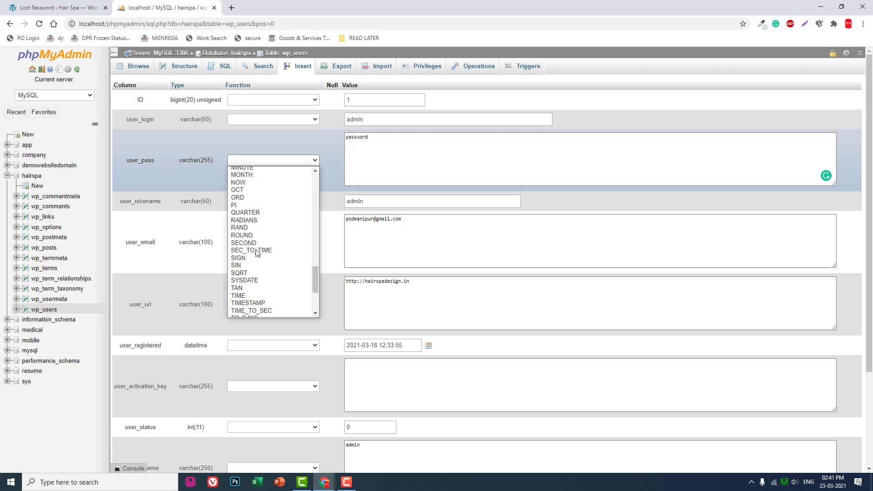
pyautogui.press('Down')
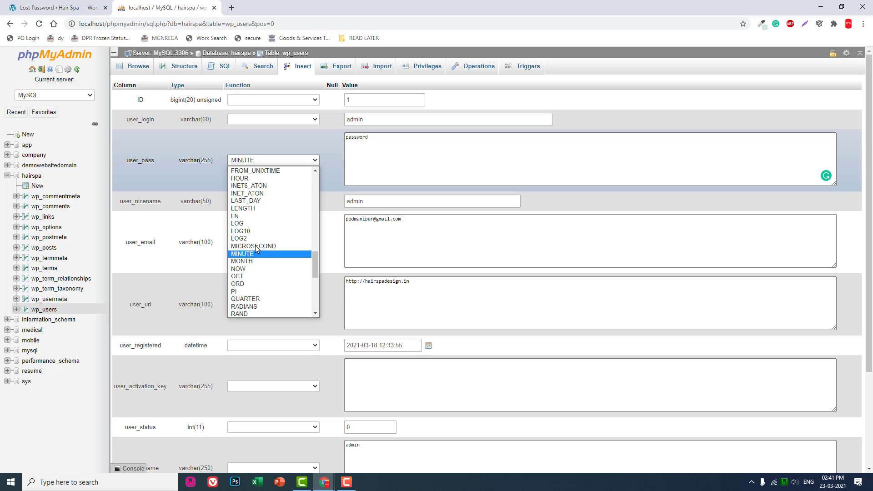
pyautogui.press('Down')
pyautogui.scroll(10, 259, 246)
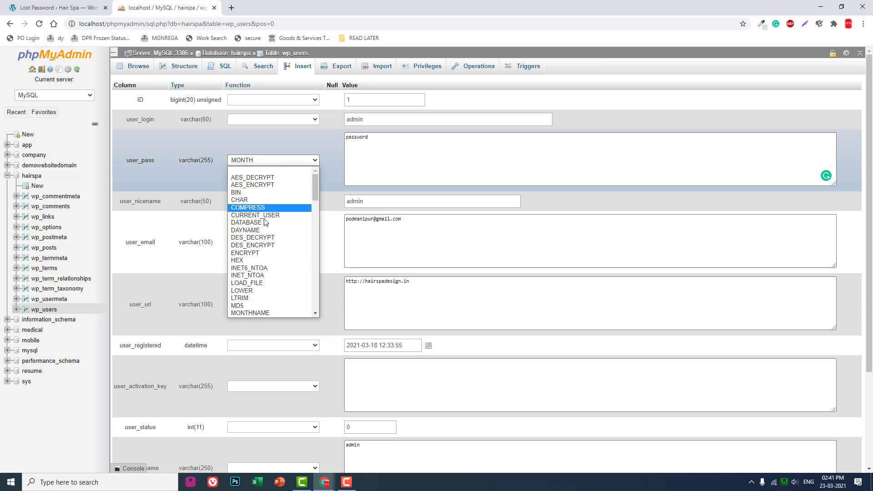
pyautogui.click(251, 304)
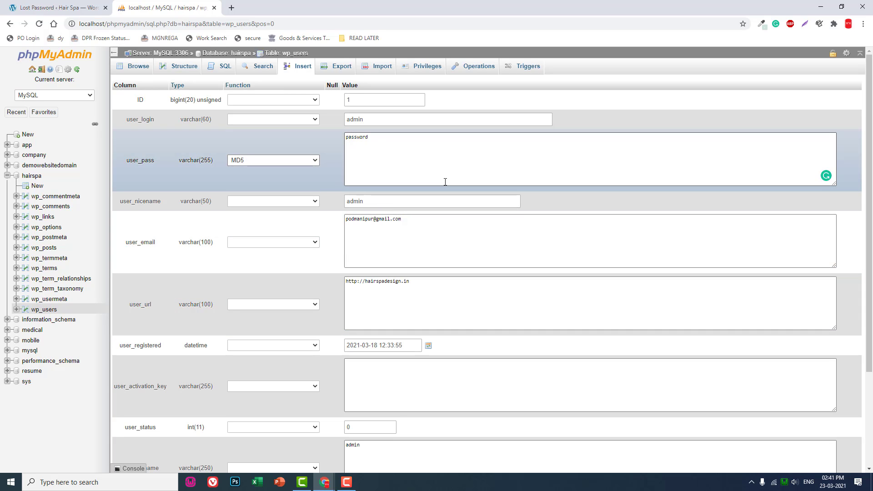
# Step: Review the admin user's record and save the changes to the wp_users table
pyautogui.scroll(-1, 443, 182)
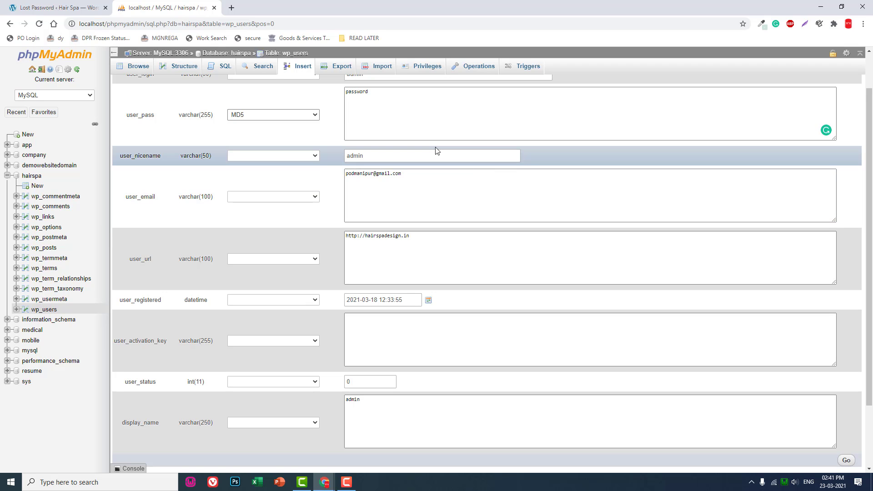
pyautogui.scroll(-2, 564, 355)
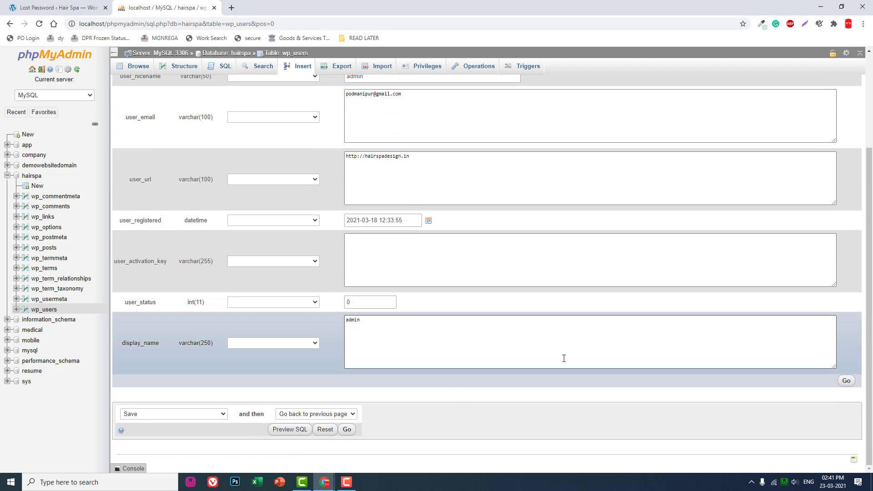
pyautogui.scroll(3, 464, 397)
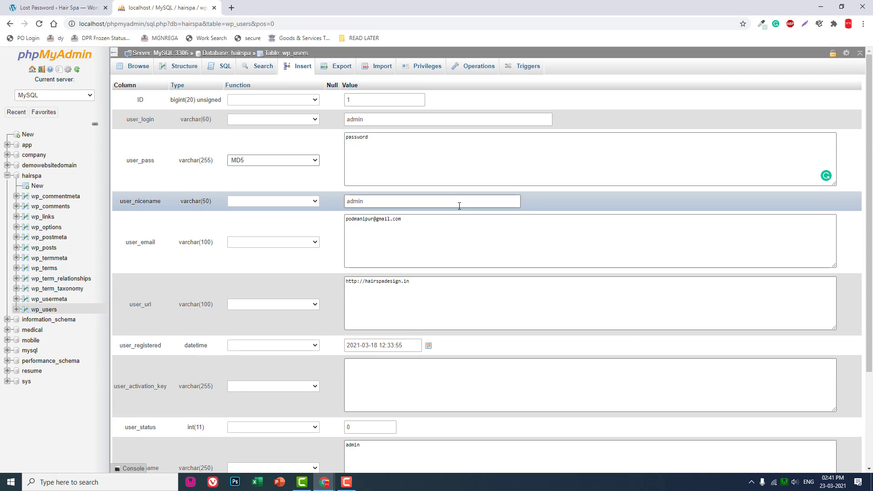
pyautogui.scroll(-3, 458, 205)
pyautogui.click(846, 381)
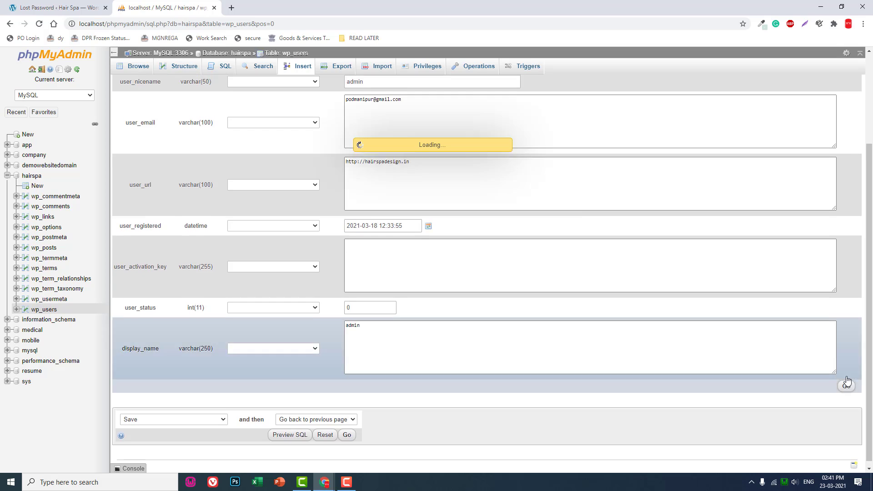
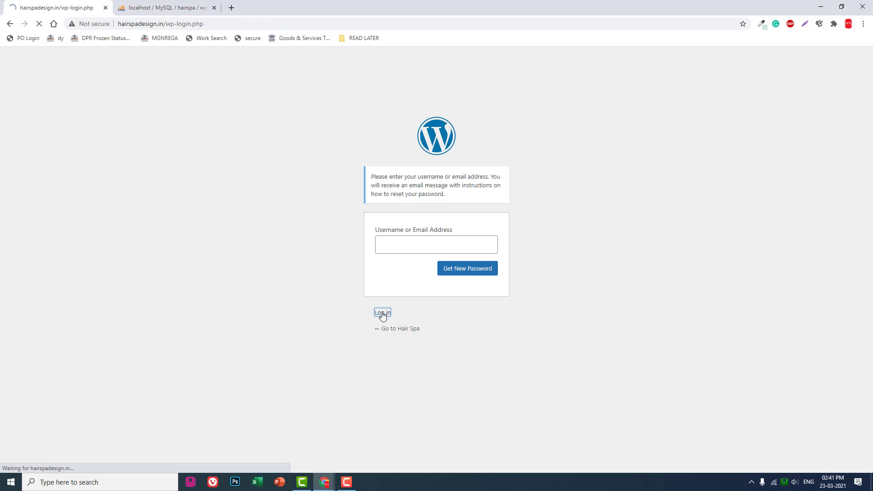
# Step: Log in to the Hair Spa WordPress site as admin, showing the password field and entering the new account password
pyautogui.write('admin')
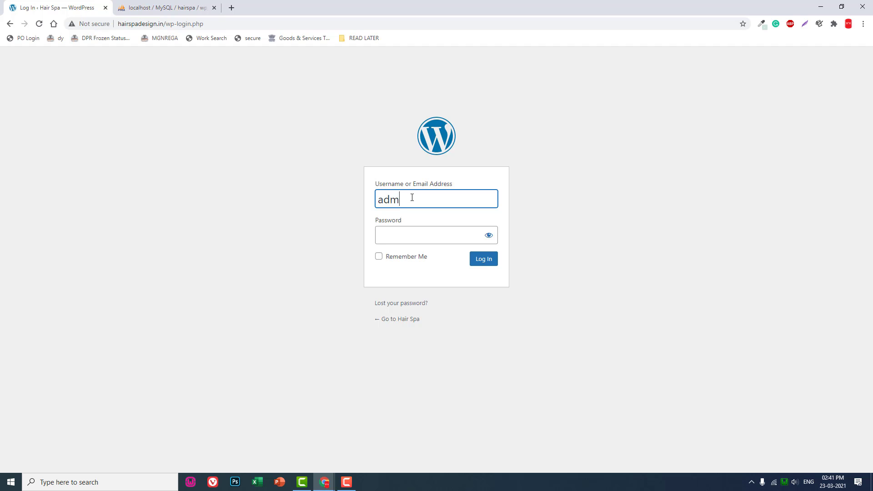
pyautogui.press('Tab')
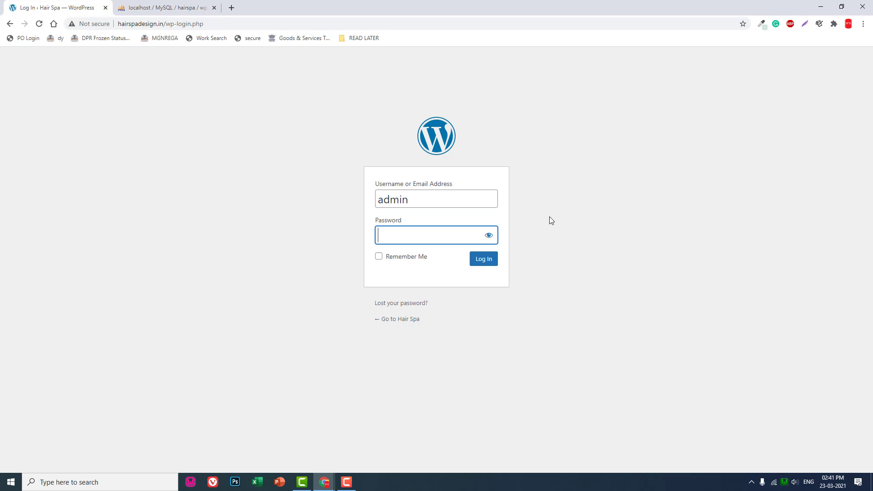
pyautogui.click(489, 235)
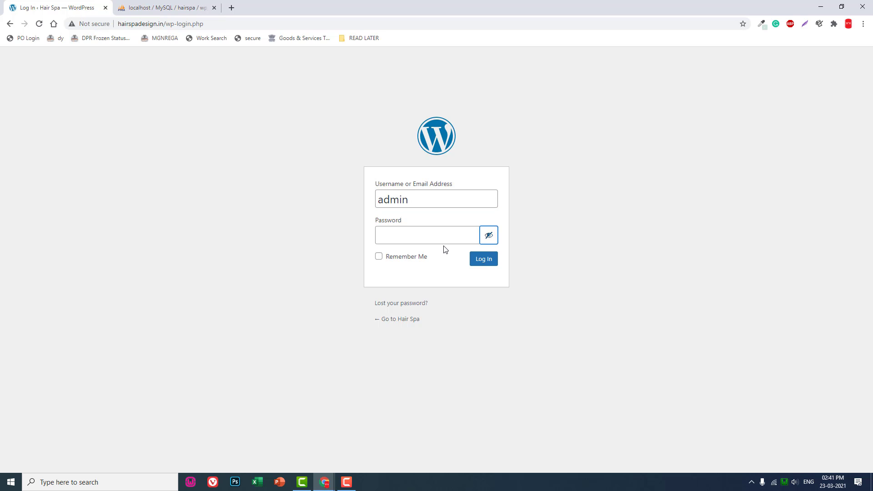
pyautogui.click(443, 238)
pyautogui.write('pa')
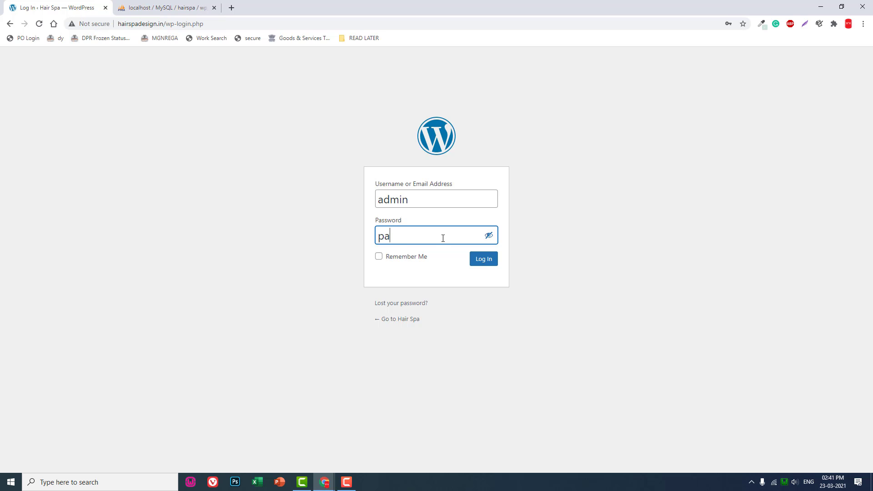
pyautogui.write('ssword')
pyautogui.click(481, 261)
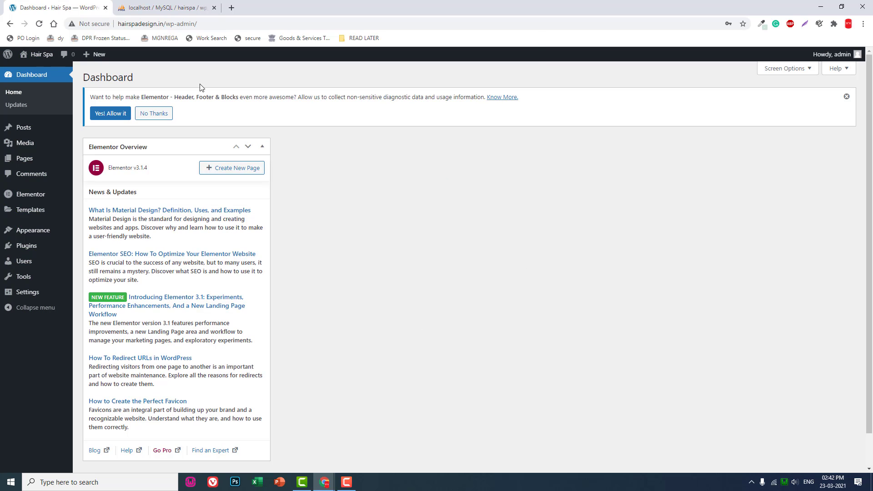
# Step: Switch back to phpMyAdmin to view the updated wp_users row
pyautogui.click(176, 4)
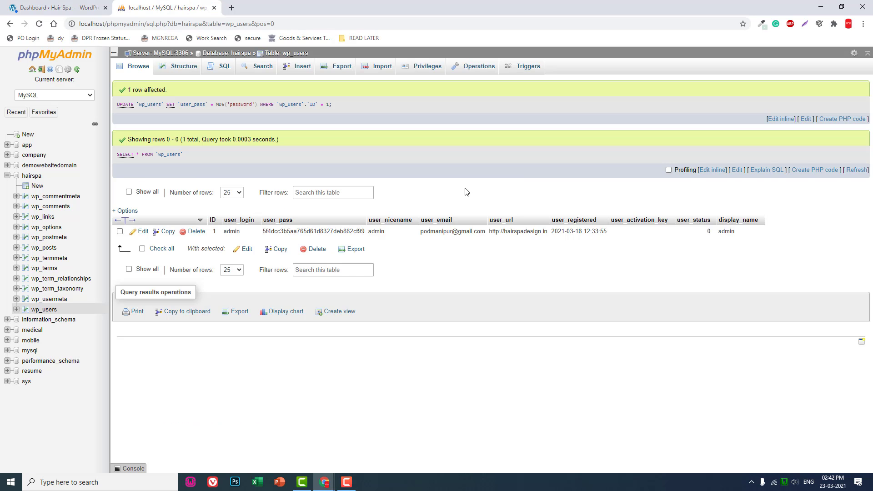